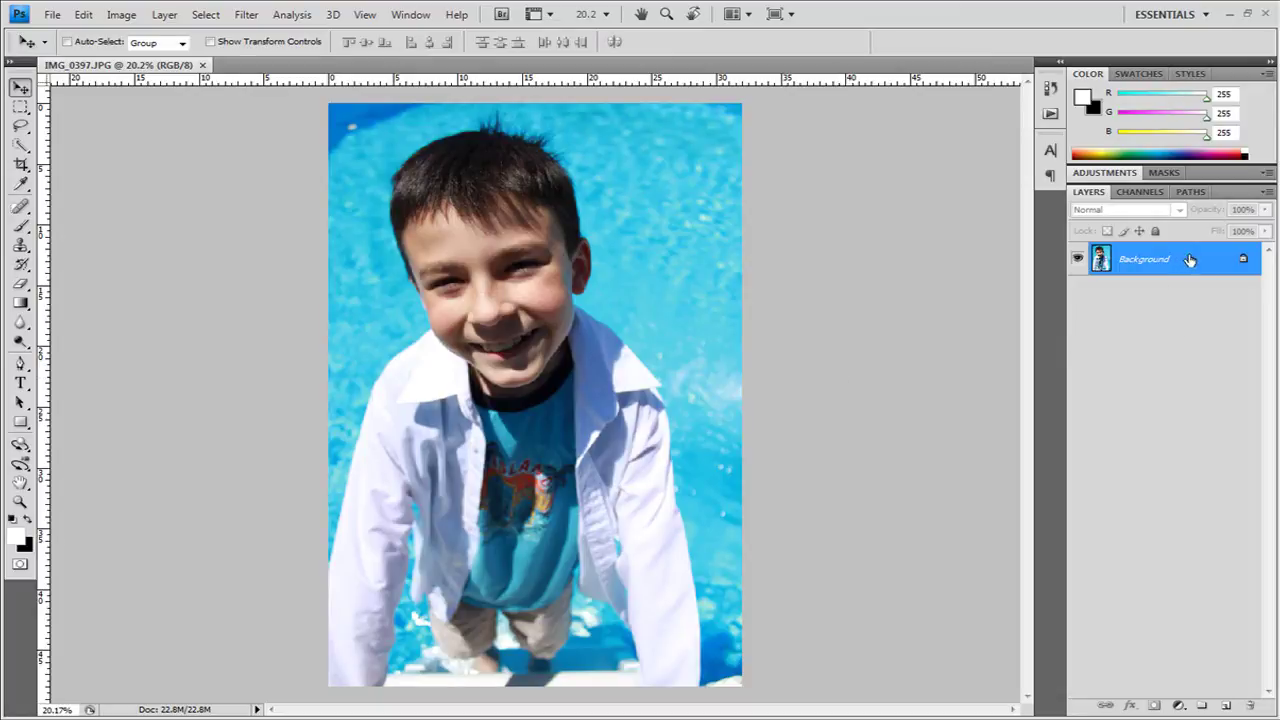
Duplicate the Background layer and add a Brightness/Contrast adjustment layer with brightness 20.
left_click_drag(1190, 259, 1228, 703)
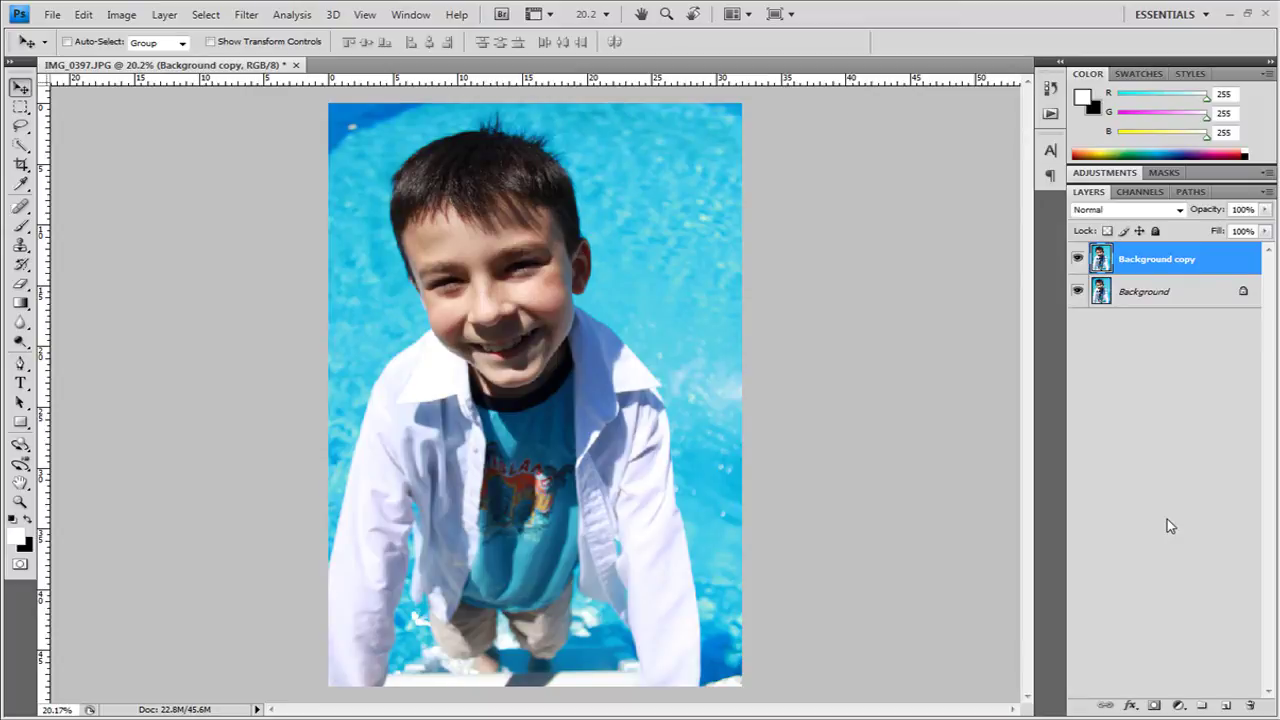
left_click(1179, 706)
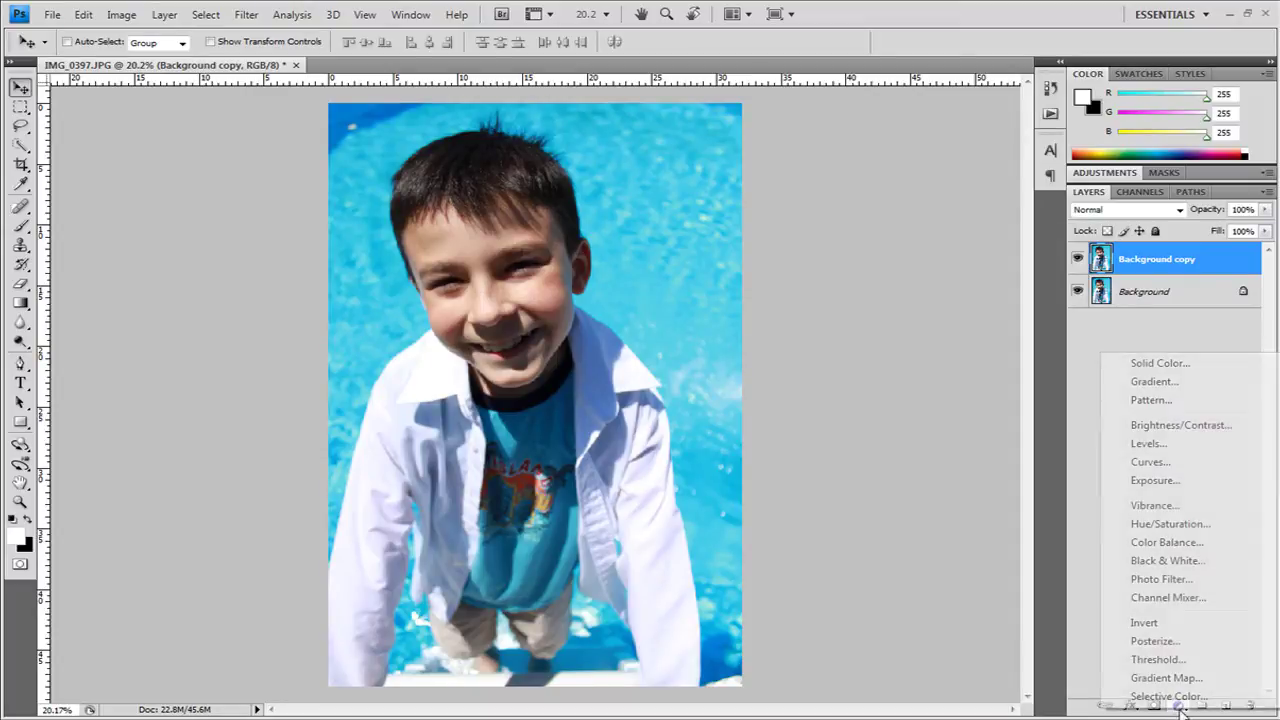
left_click(1171, 430)
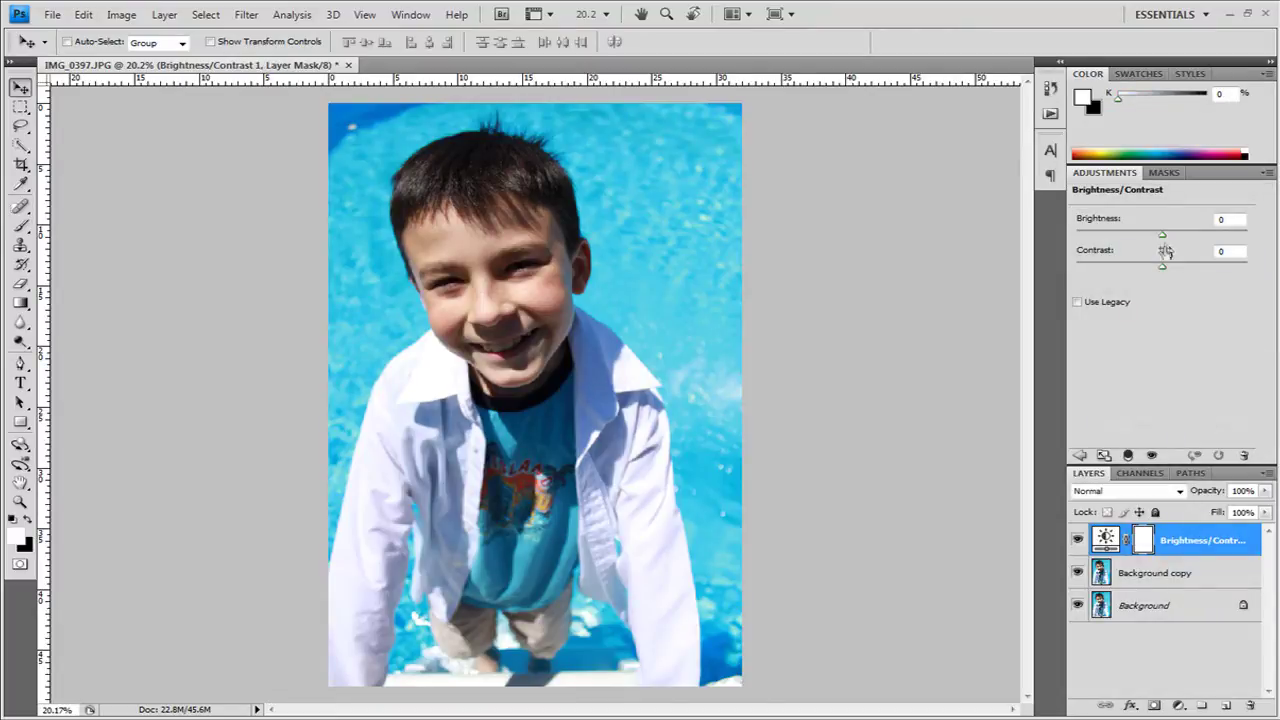
left_click_drag(1161, 238, 1172, 242)
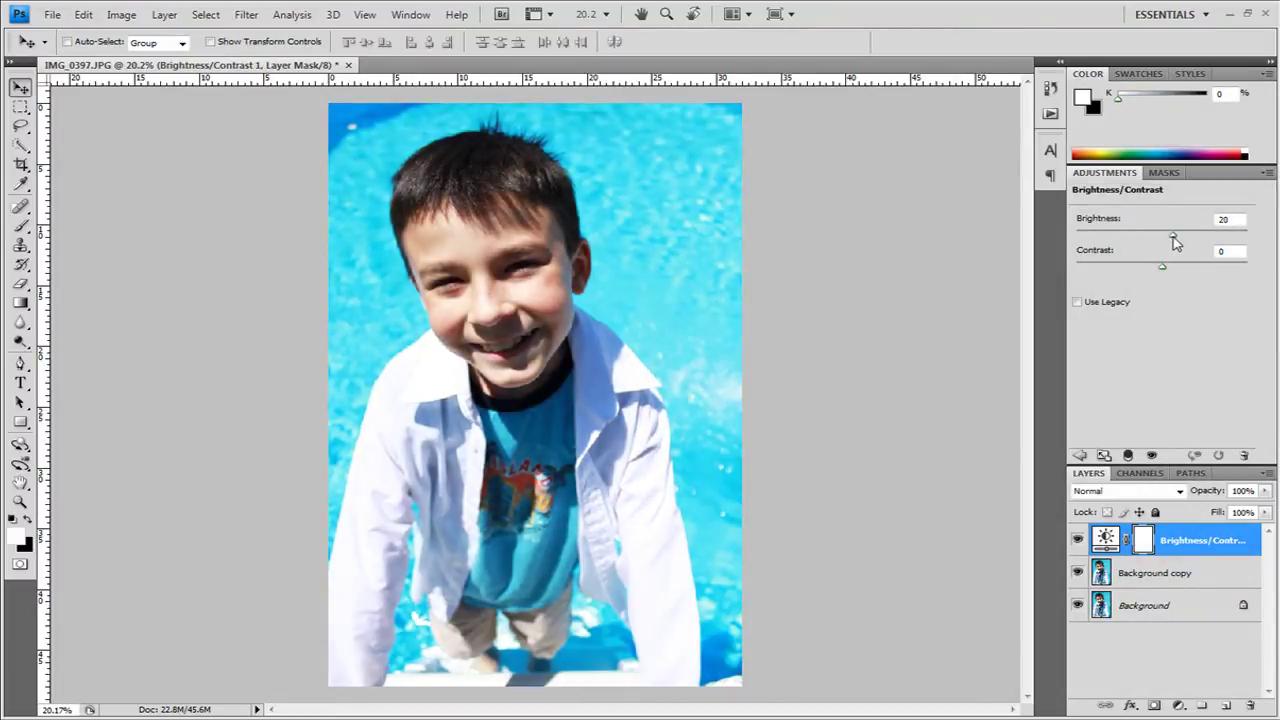
Add a Hue/Saturation adjustment layer with saturation raised to +20.
left_click(1179, 706)
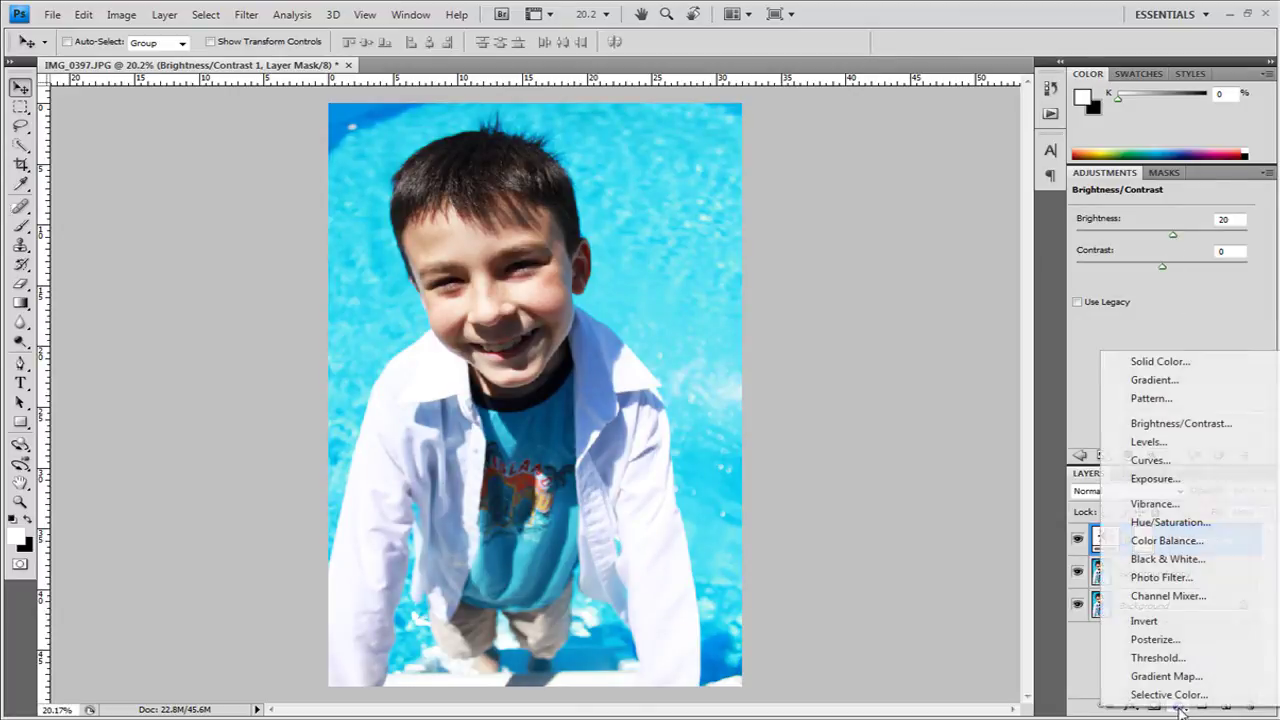
left_click(1180, 522)
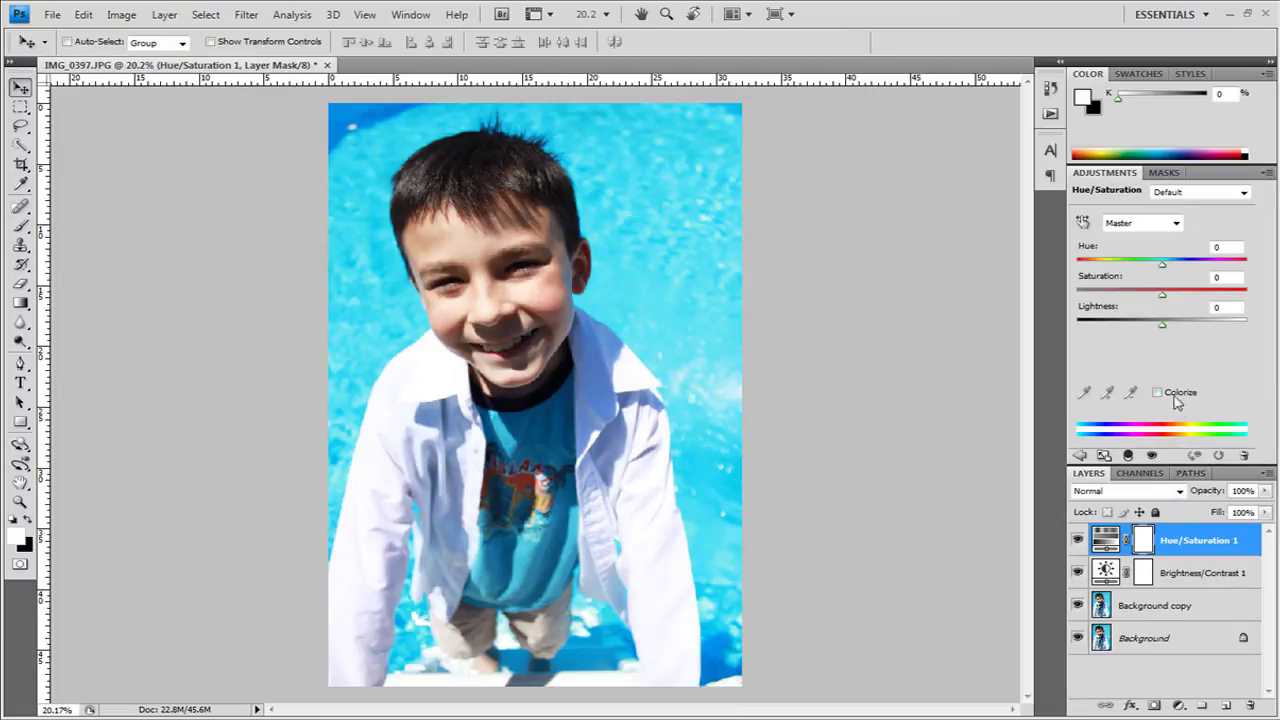
left_click_drag(1162, 294, 1179, 298)
Add a Curves adjustment layer and lift the Red channel's midtones and top endpoint.
left_click(1180, 704)
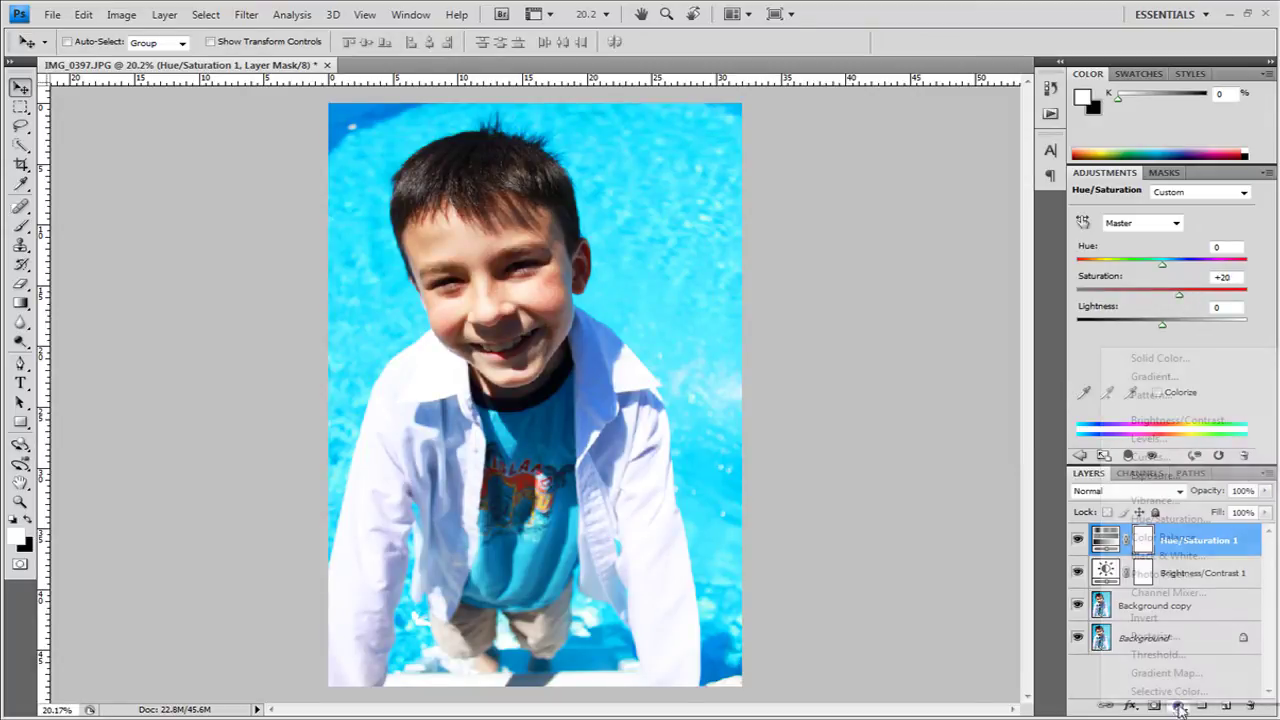
left_click(1152, 457)
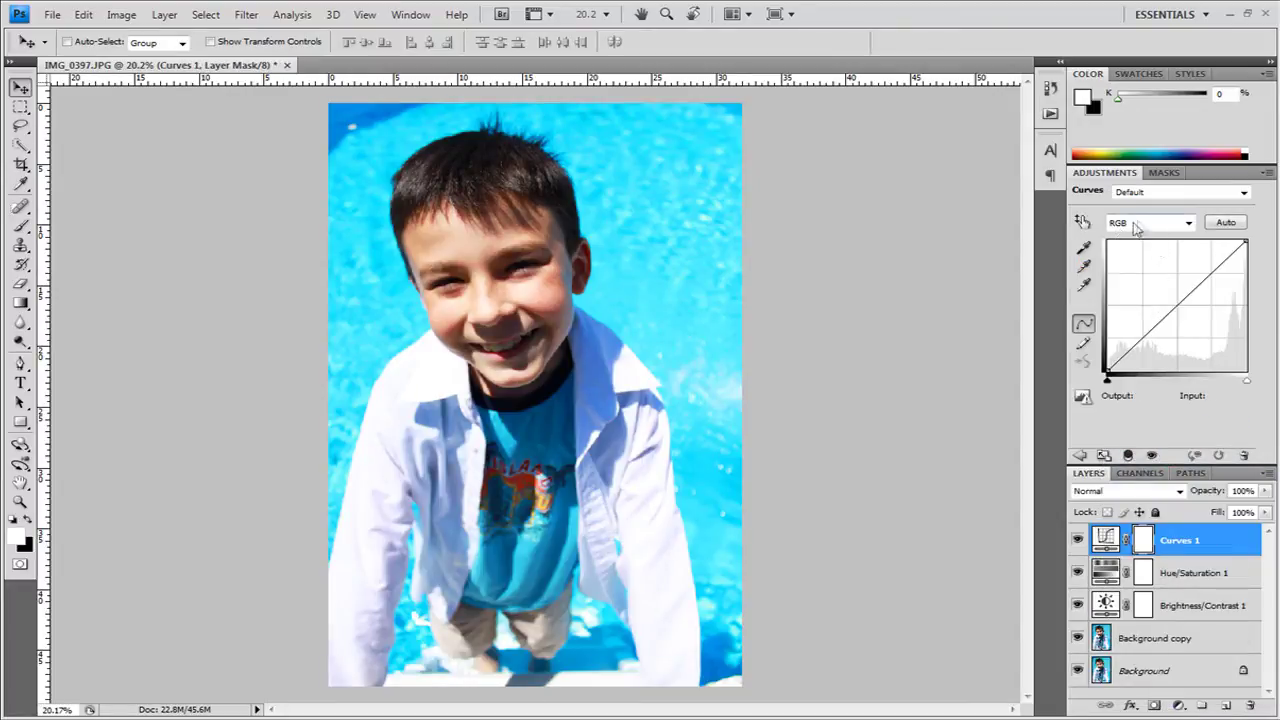
left_click(1171, 230)
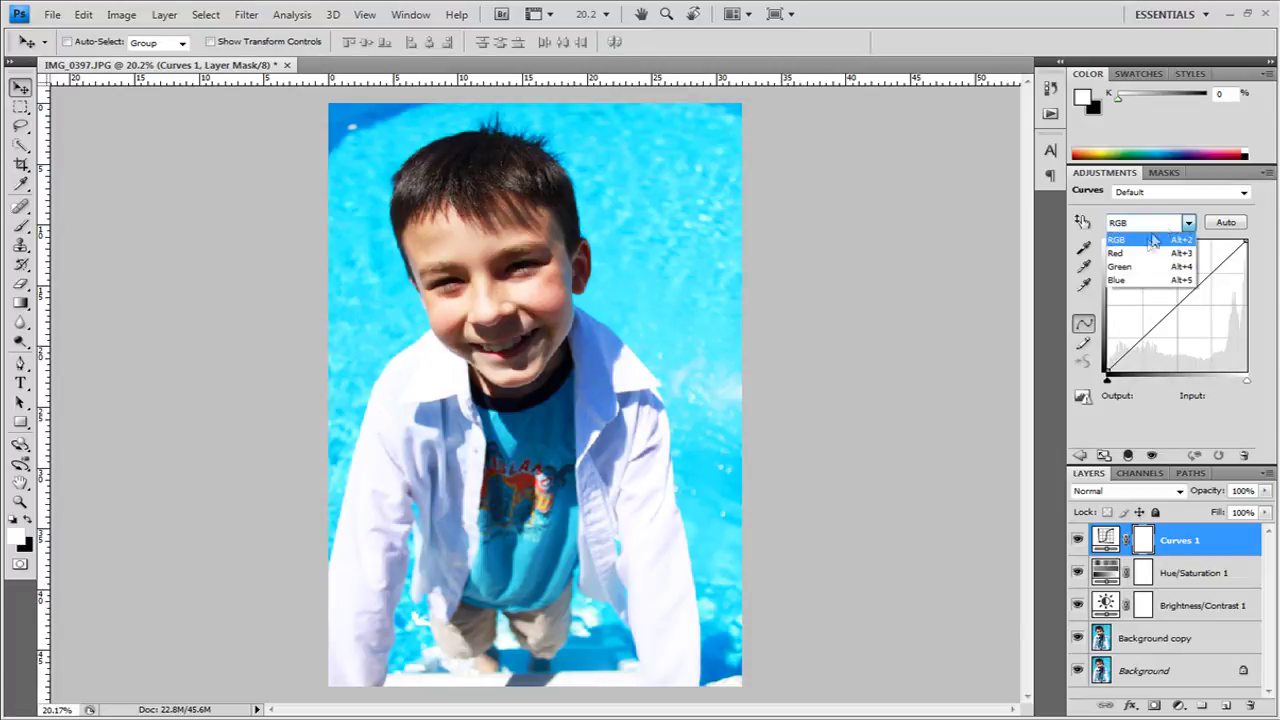
left_click(1150, 247)
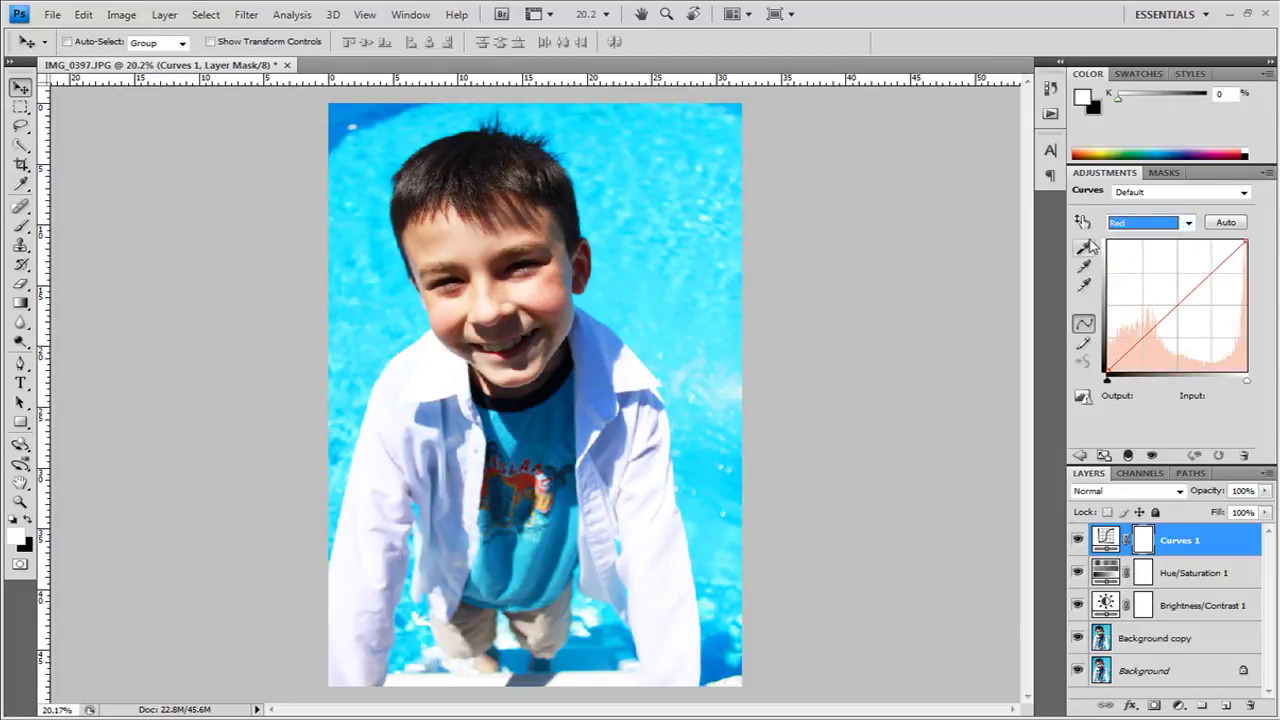
left_click(1151, 333)
left_click_drag(1151, 333, 1160, 328)
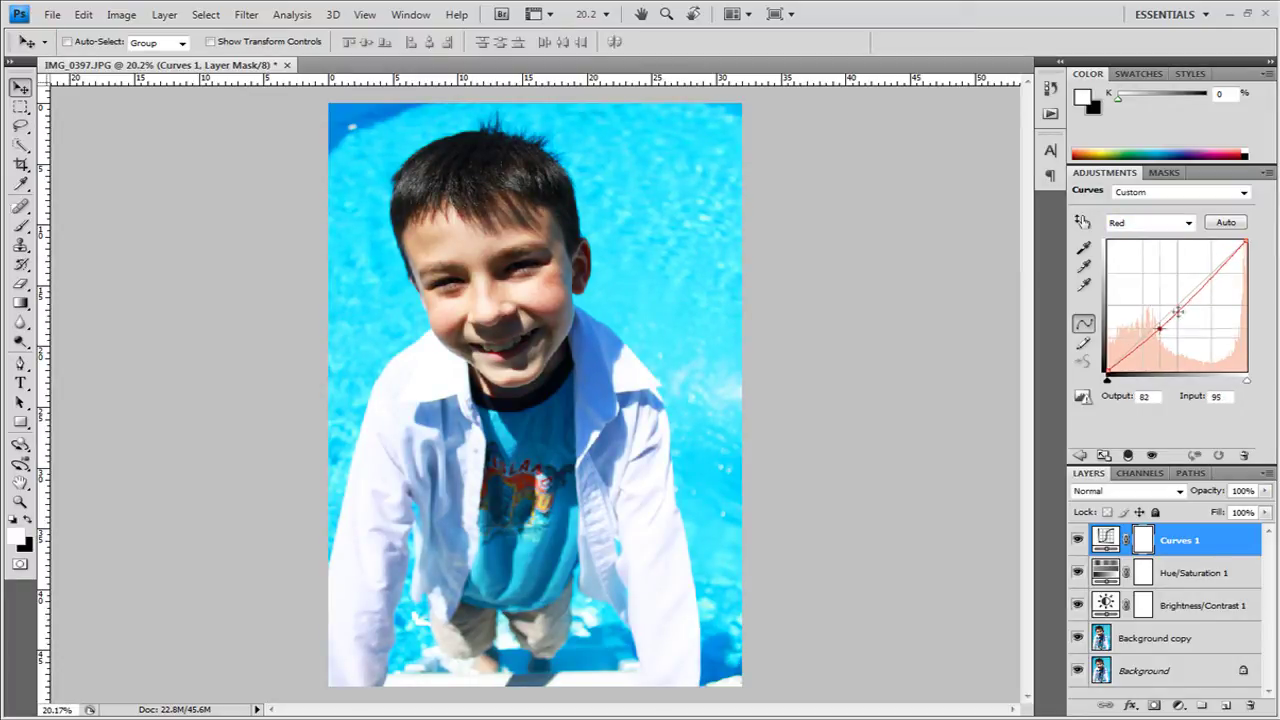
left_click_drag(1237, 256, 1227, 240)
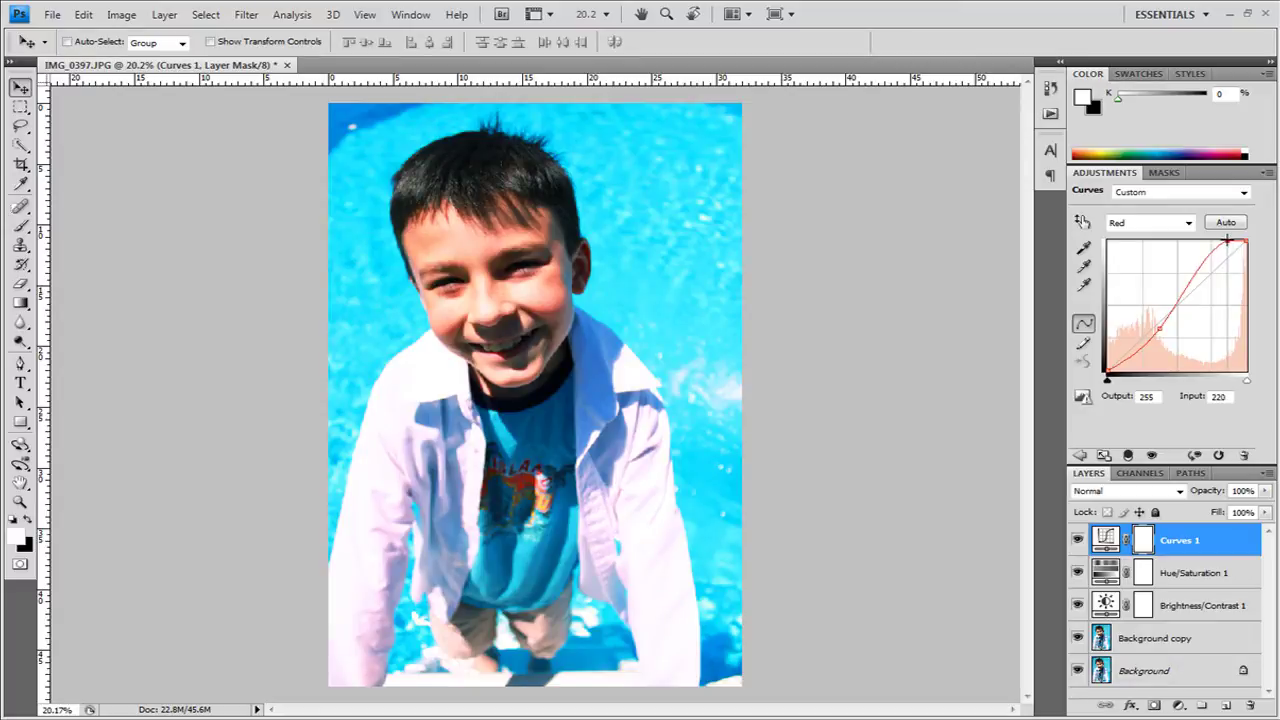
Add lower and upper points on the Green curve, lifting it to output 201 at input 191.
left_click(1180, 223)
left_click(1165, 270)
left_click_drag(1151, 326, 1154, 325)
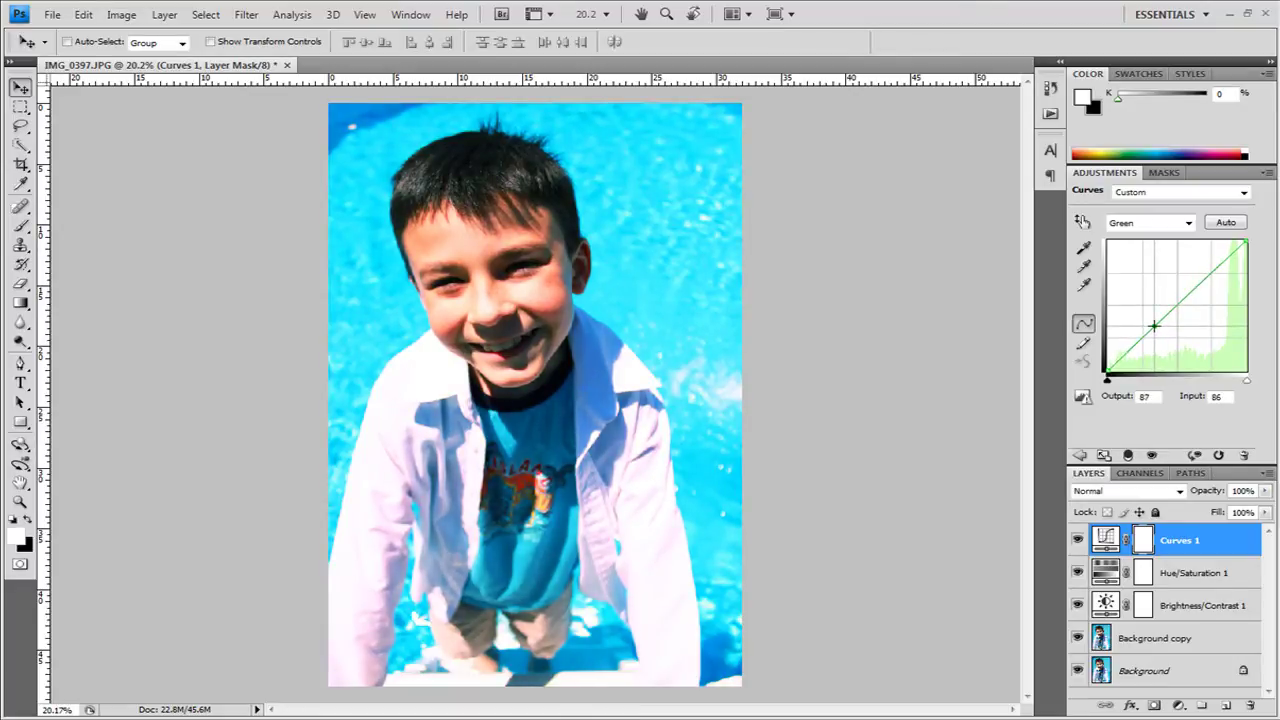
left_click(1212, 266)
left_click_drag(1212, 266, 1211, 268)
Pull the Blue curve's top endpoint down, collapse the Adjustments panel, and select Background copy.
left_click(1186, 223)
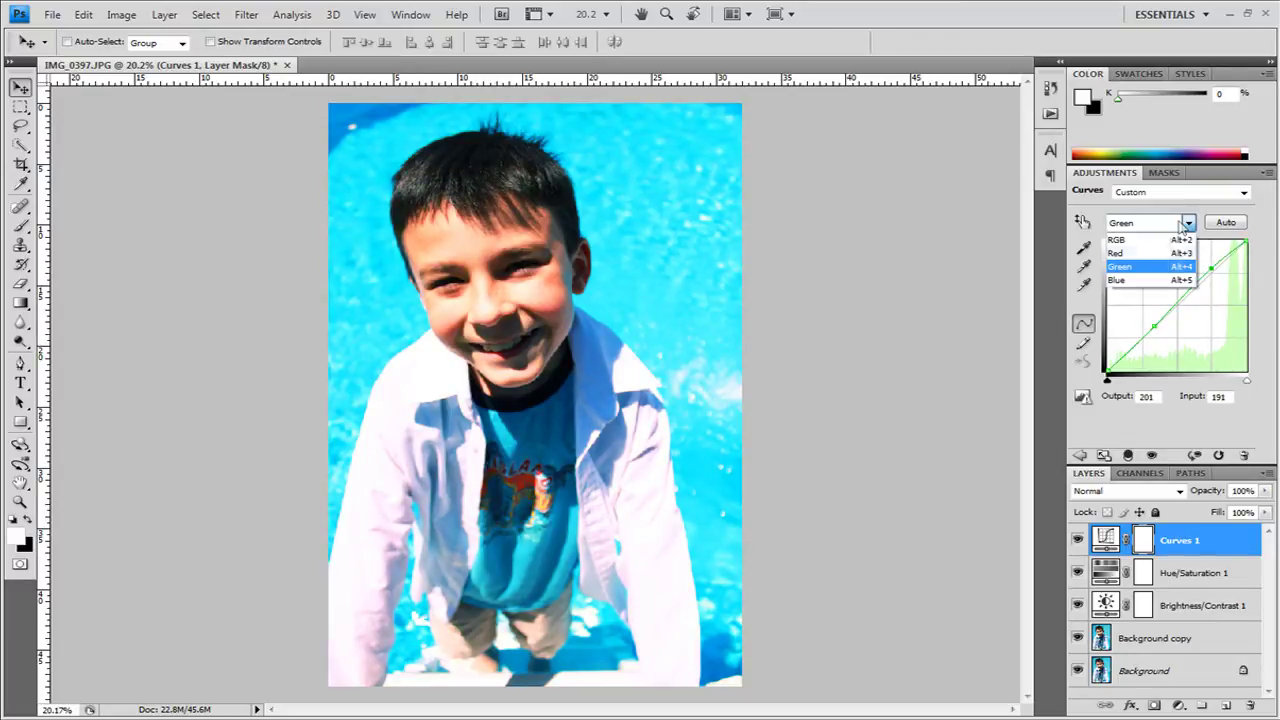
left_click(1160, 284)
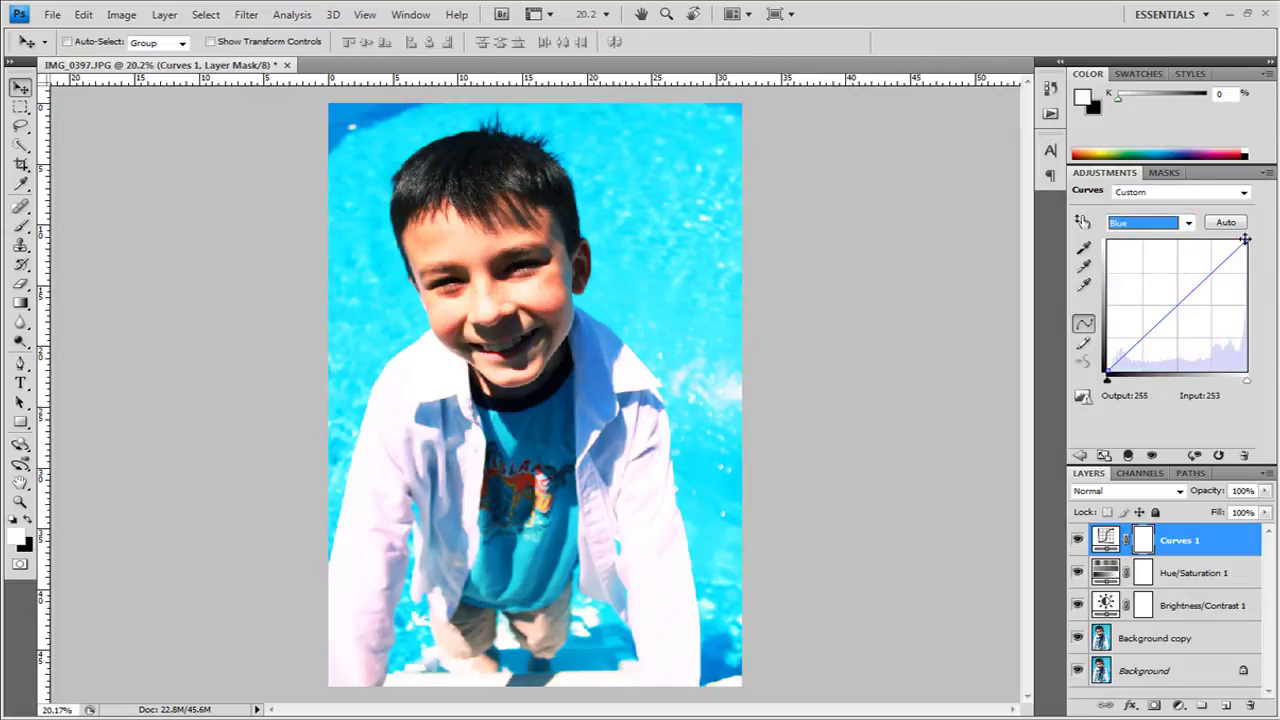
left_click_drag(1246, 243, 1250, 249)
double_click(1212, 172)
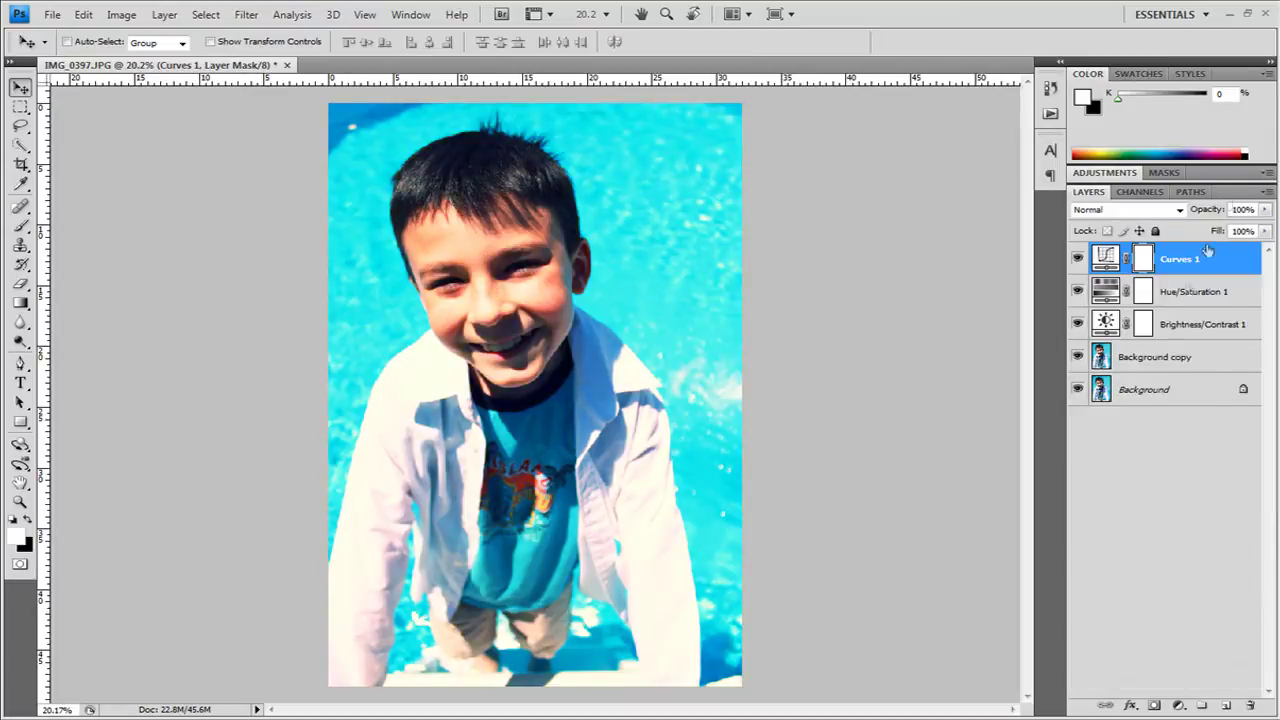
left_click(1195, 360)
Convert Background copy into a smart object with Filter > Convert for Smart Filters.
left_click(246, 15)
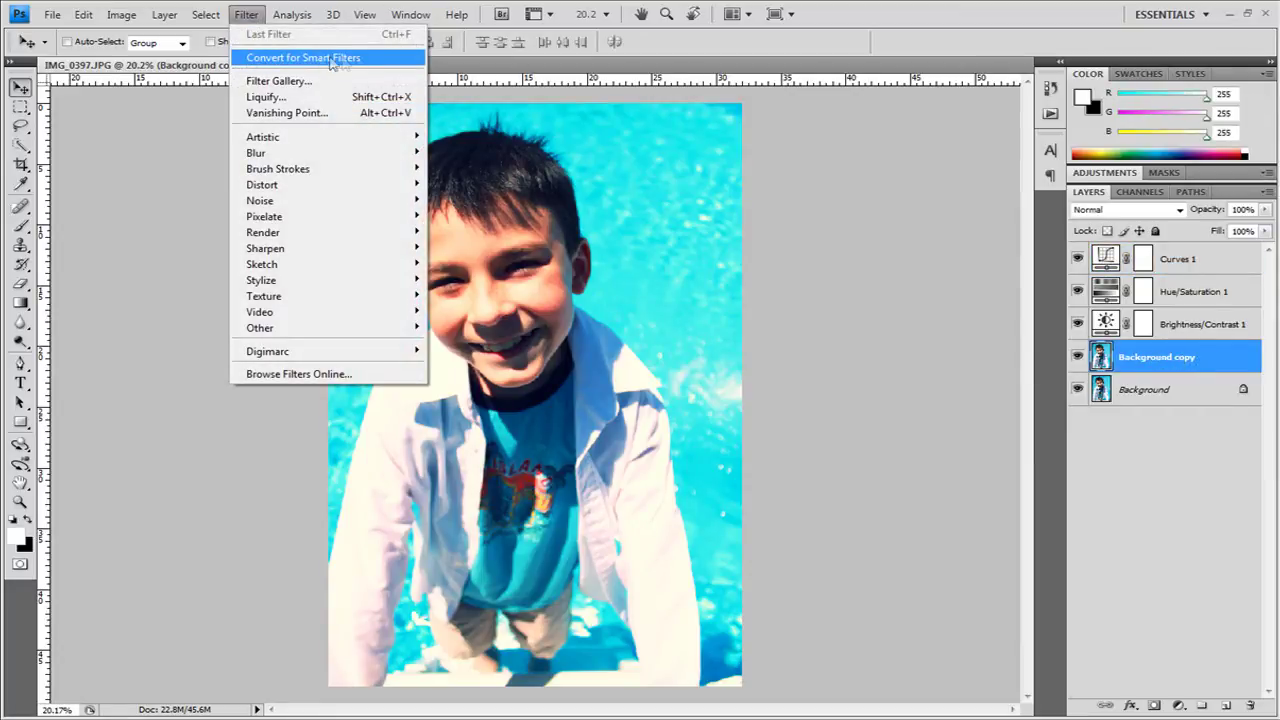
left_click(372, 58)
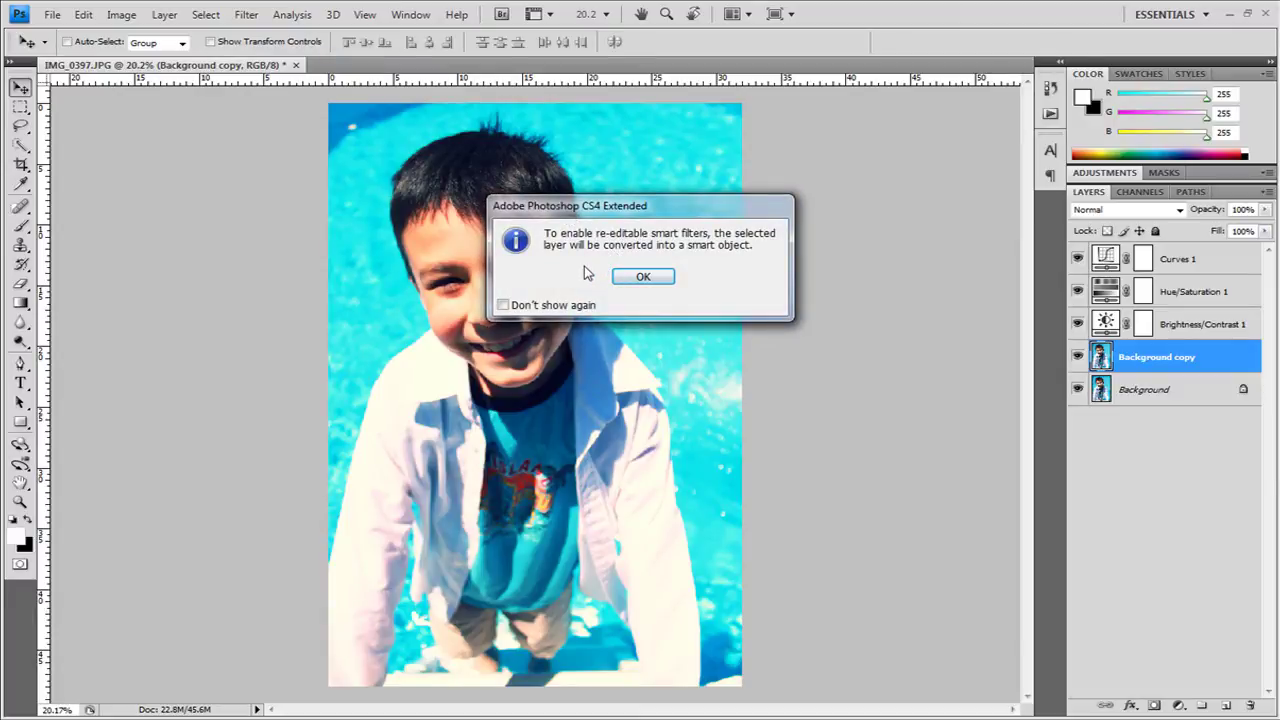
left_click(640, 278)
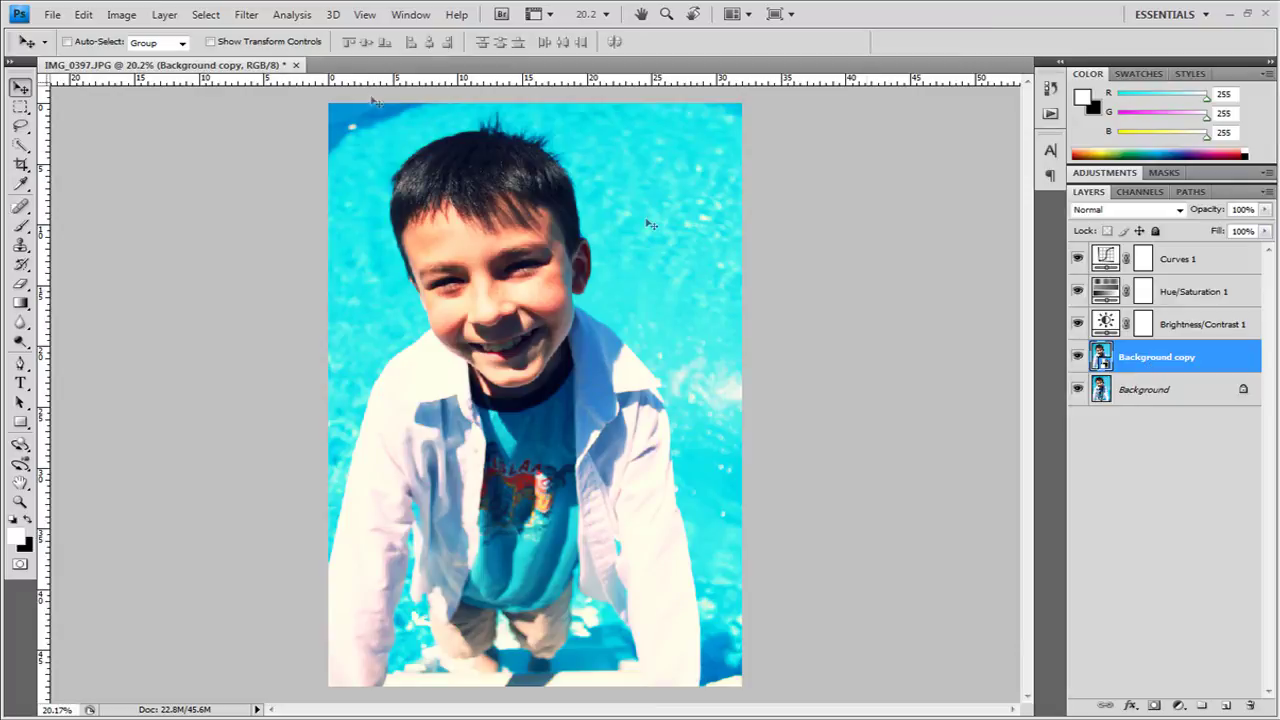
Apply a Lens Correction filter with Vignette Amount -100 to darken the edges.
left_click(247, 15)
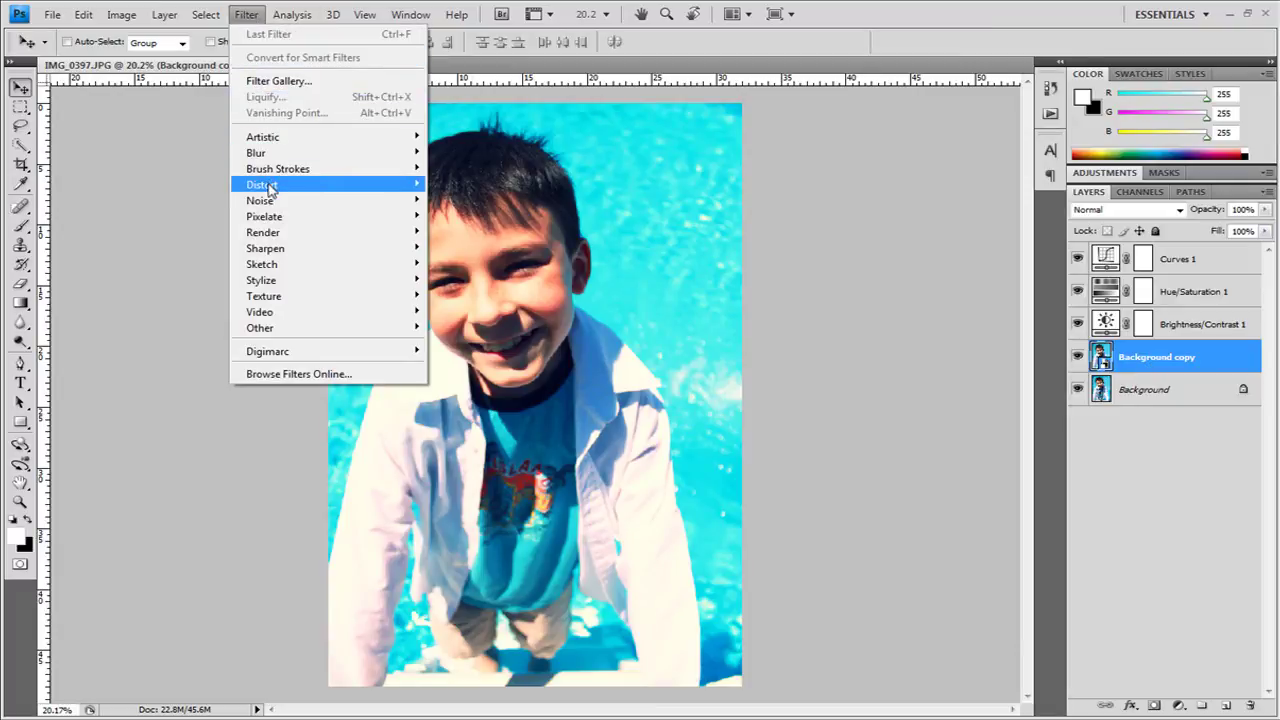
mouse_move(308, 186)
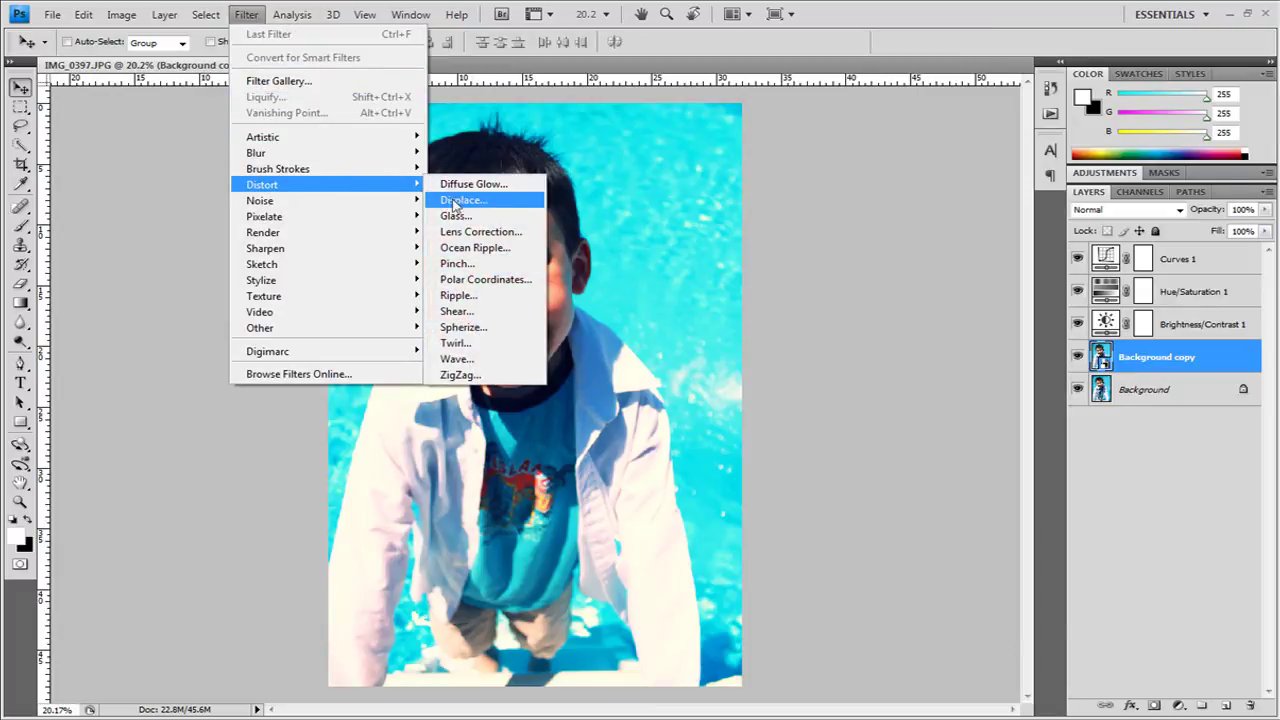
left_click(516, 234)
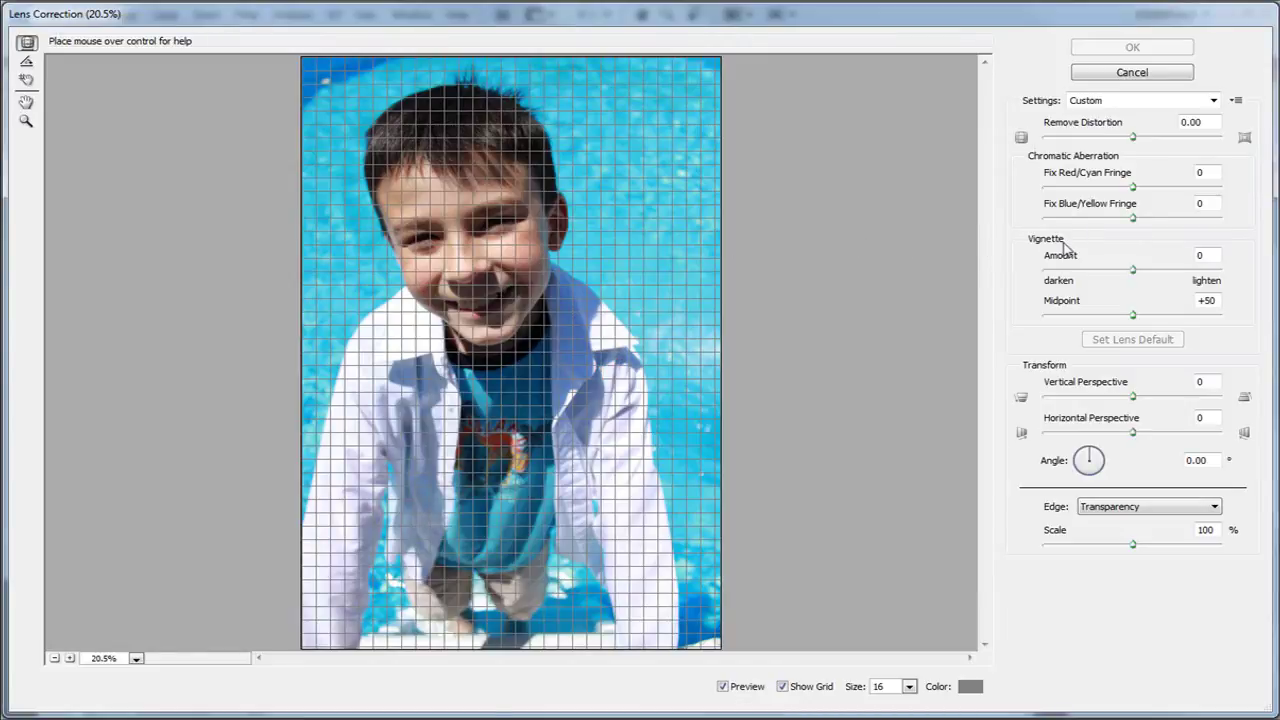
left_click_drag(1134, 272, 1036, 274)
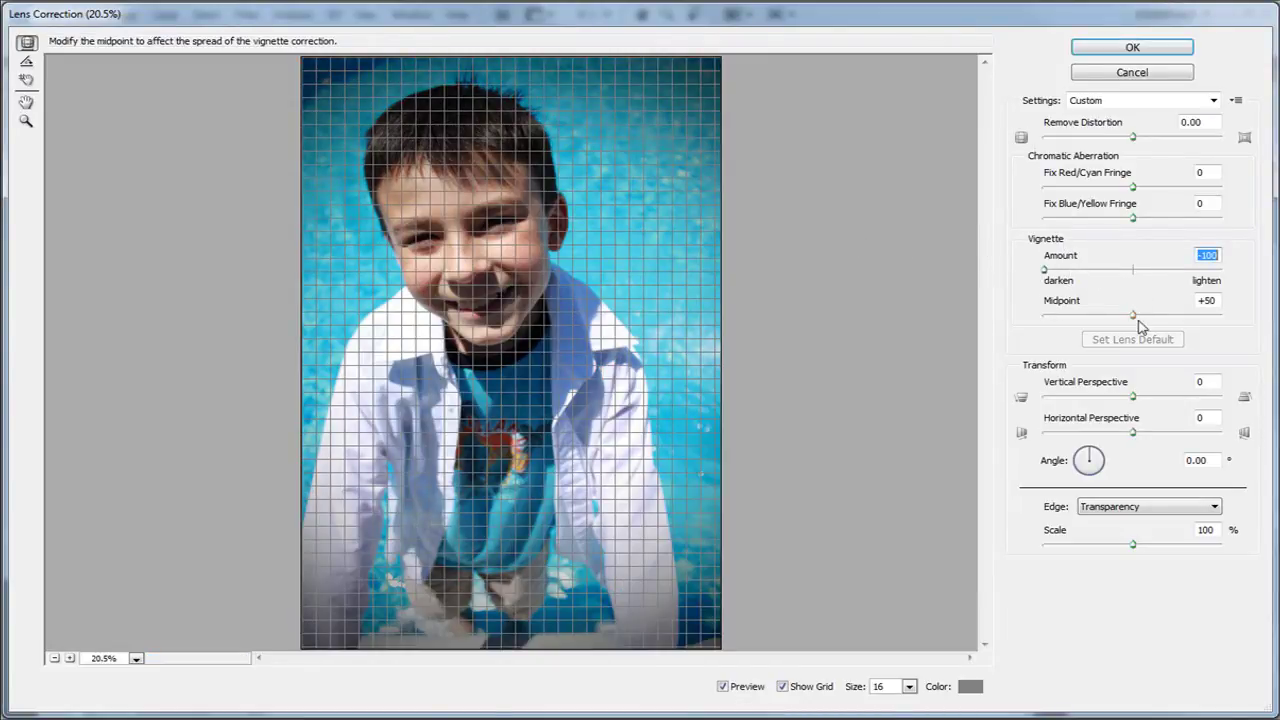
left_click(1132, 47)
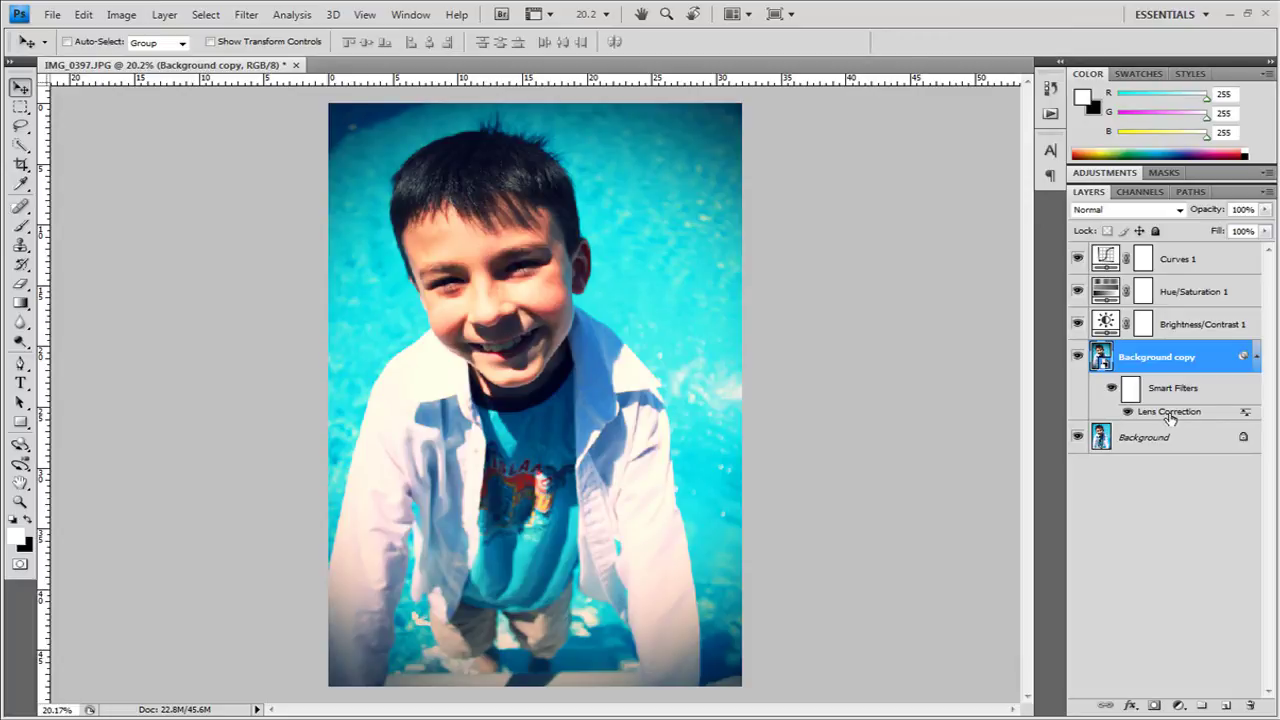
Lower the Lens Correction smart filter's blending opacity to 70%.
double_click(1246, 416)
left_click_drag(675, 160, 893, 231)
left_click_drag(815, 276, 795, 294)
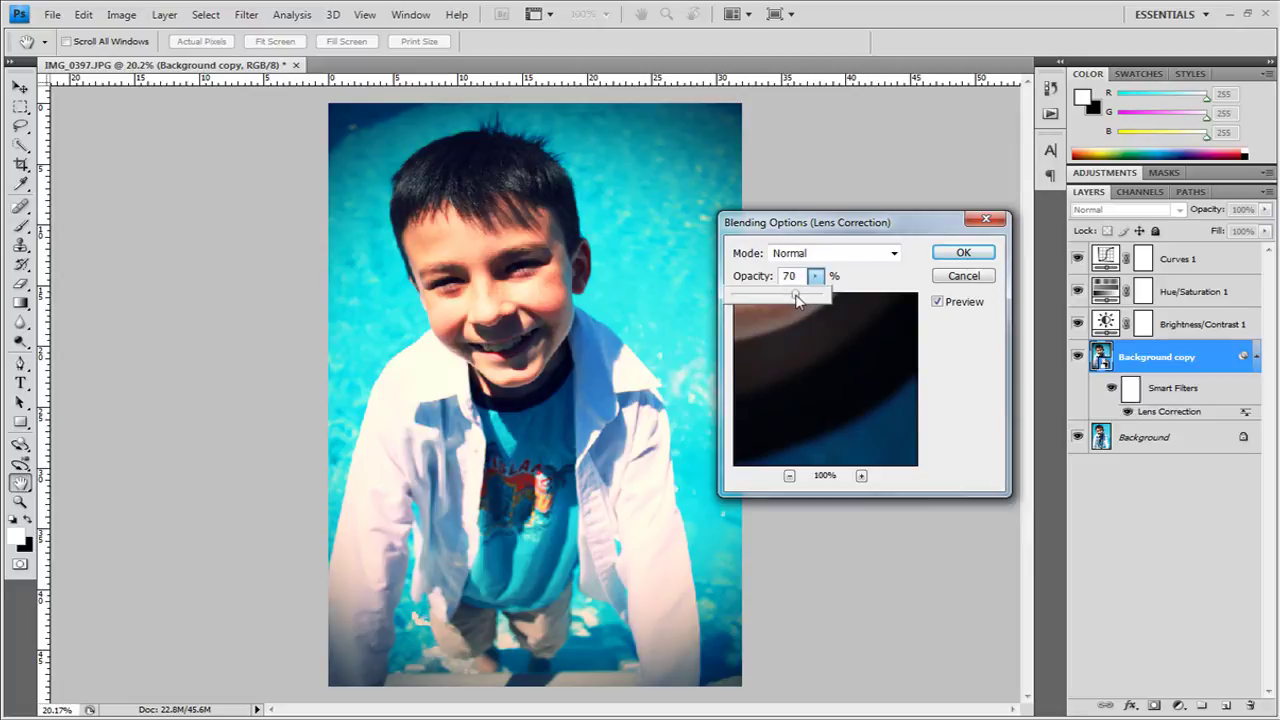
left_click(963, 253)
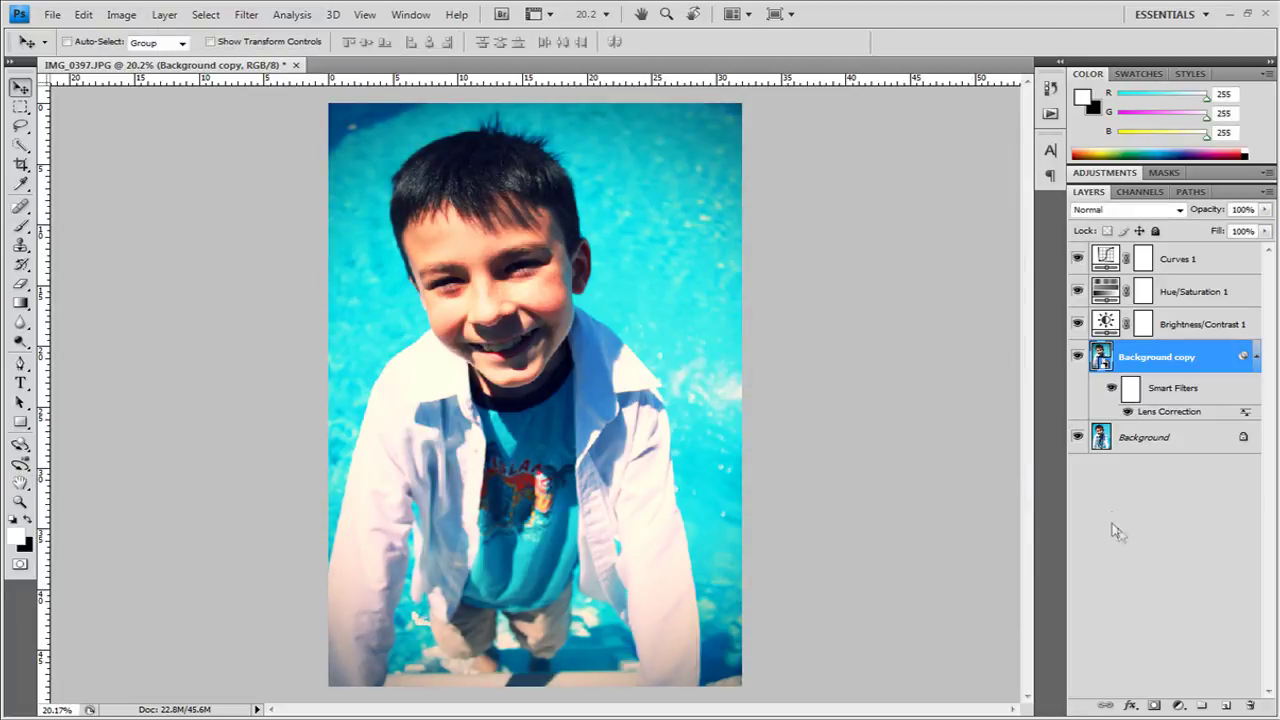
left_click(1179, 705)
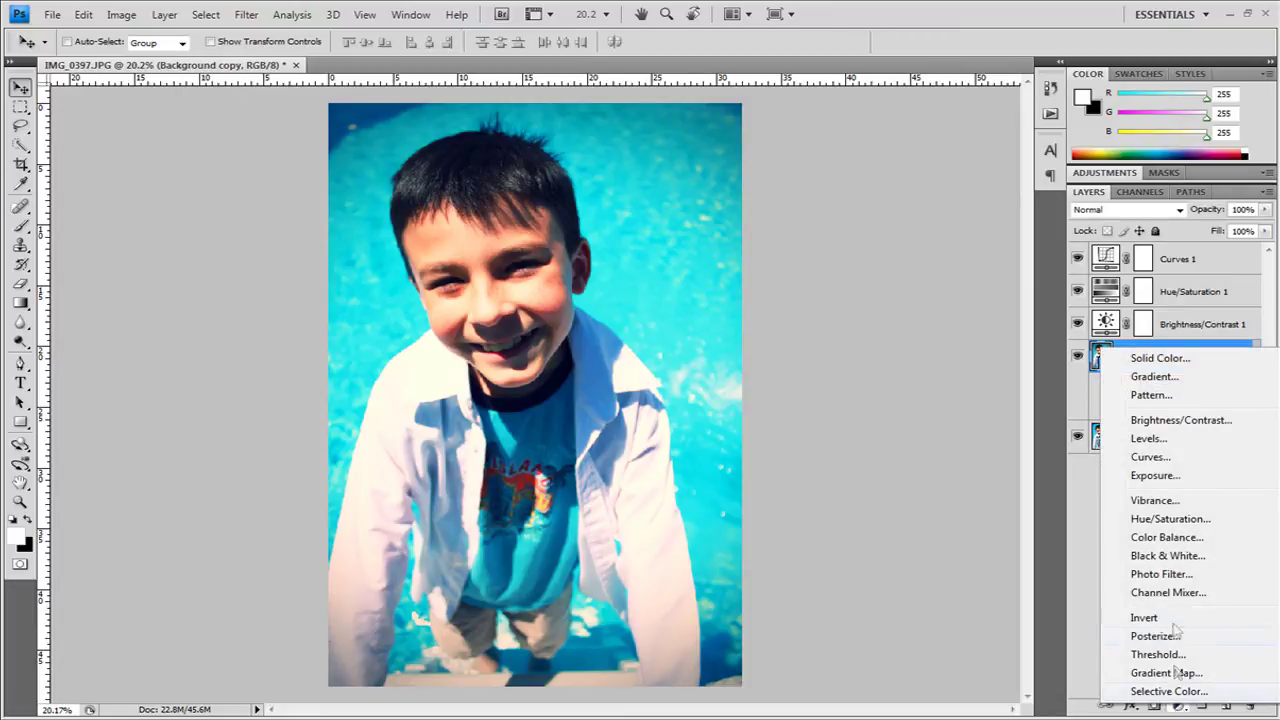
Add a colorized Hue/Saturation layer with gold hue 53, saturation 25, at 51% opacity.
left_click(1176, 519)
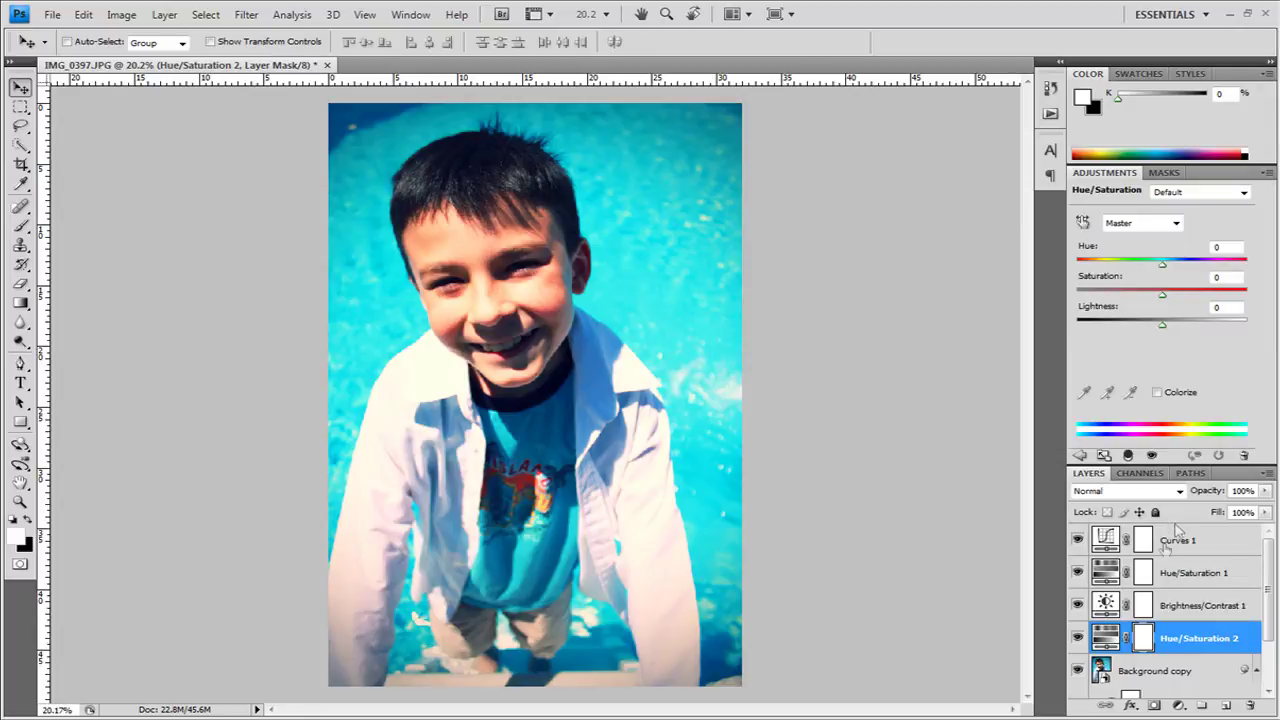
left_click(1157, 393)
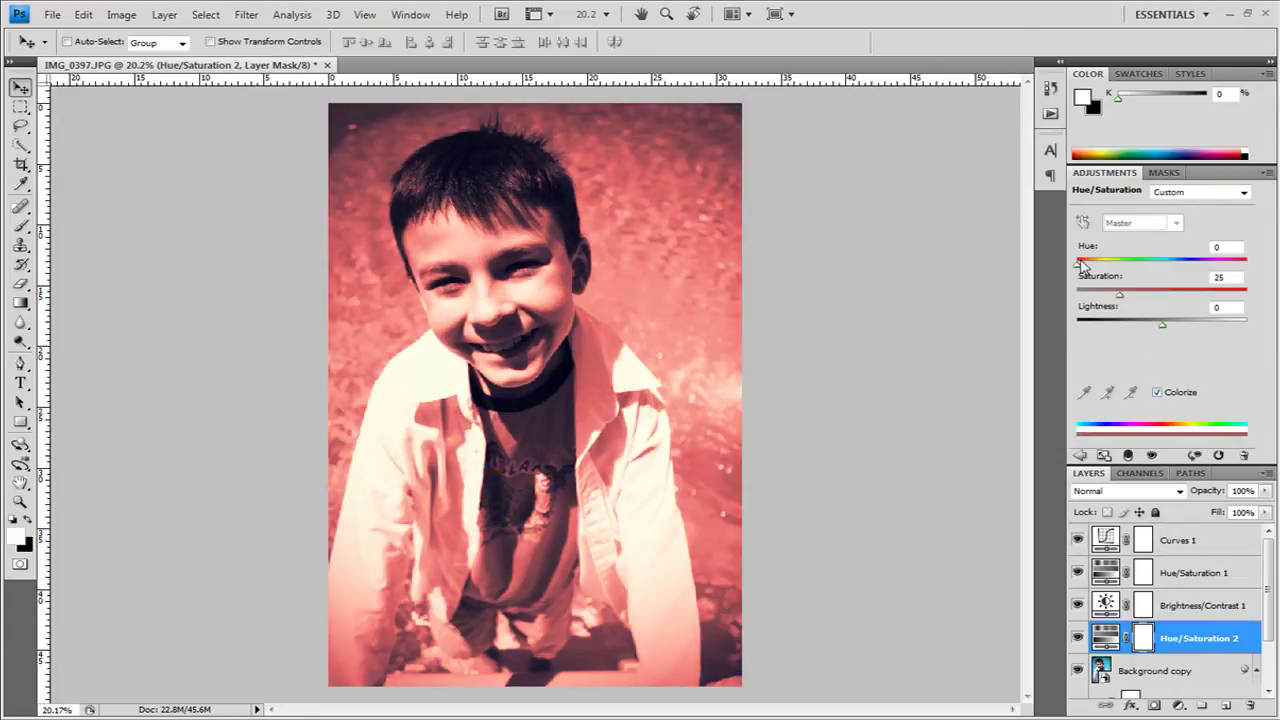
left_click_drag(1080, 264, 1108, 266)
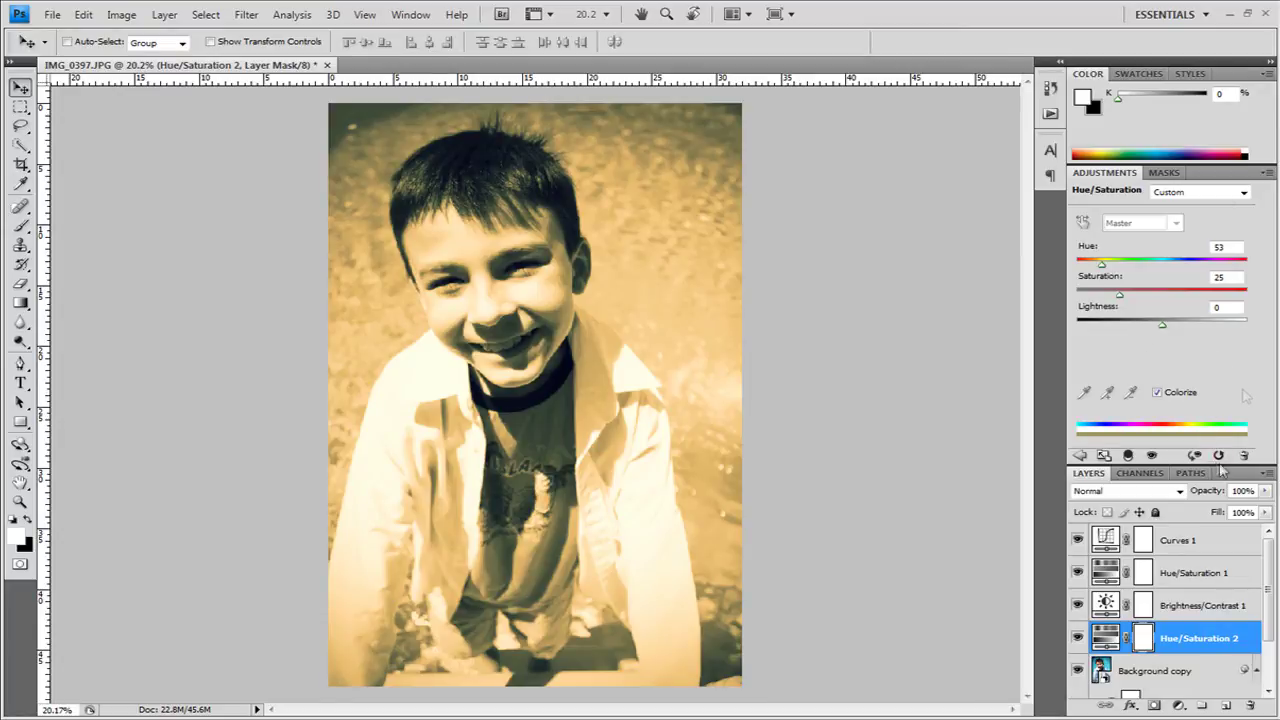
double_click(1218, 172)
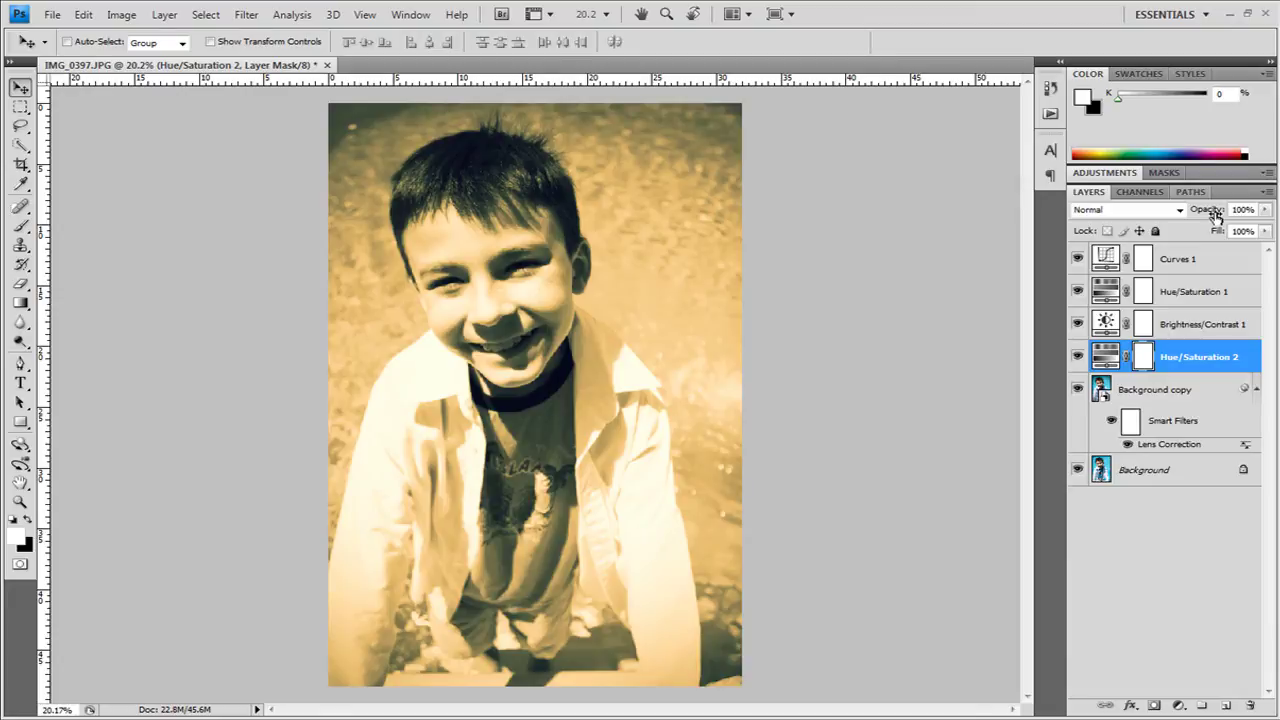
left_click_drag(1213, 216, 1172, 211)
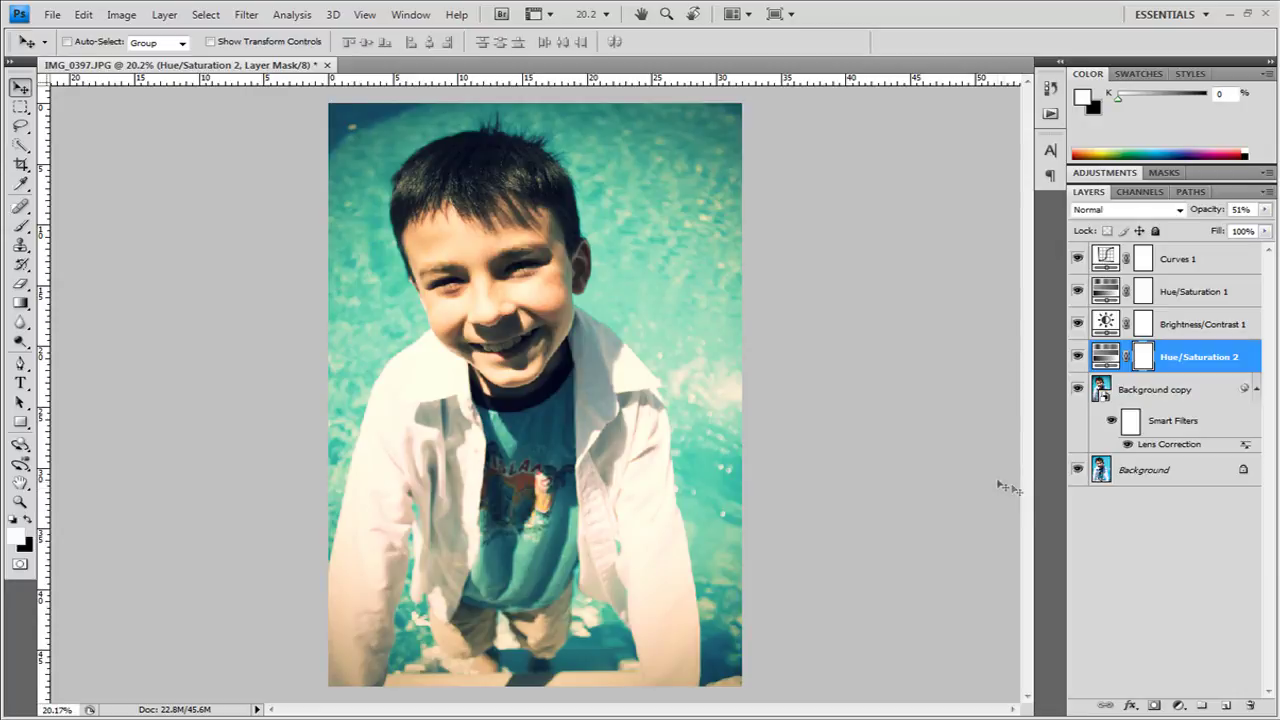
Add a magenta Solid Color fill layer and drop its opacity to 4%.
left_click(1179, 705)
left_click(1163, 360)
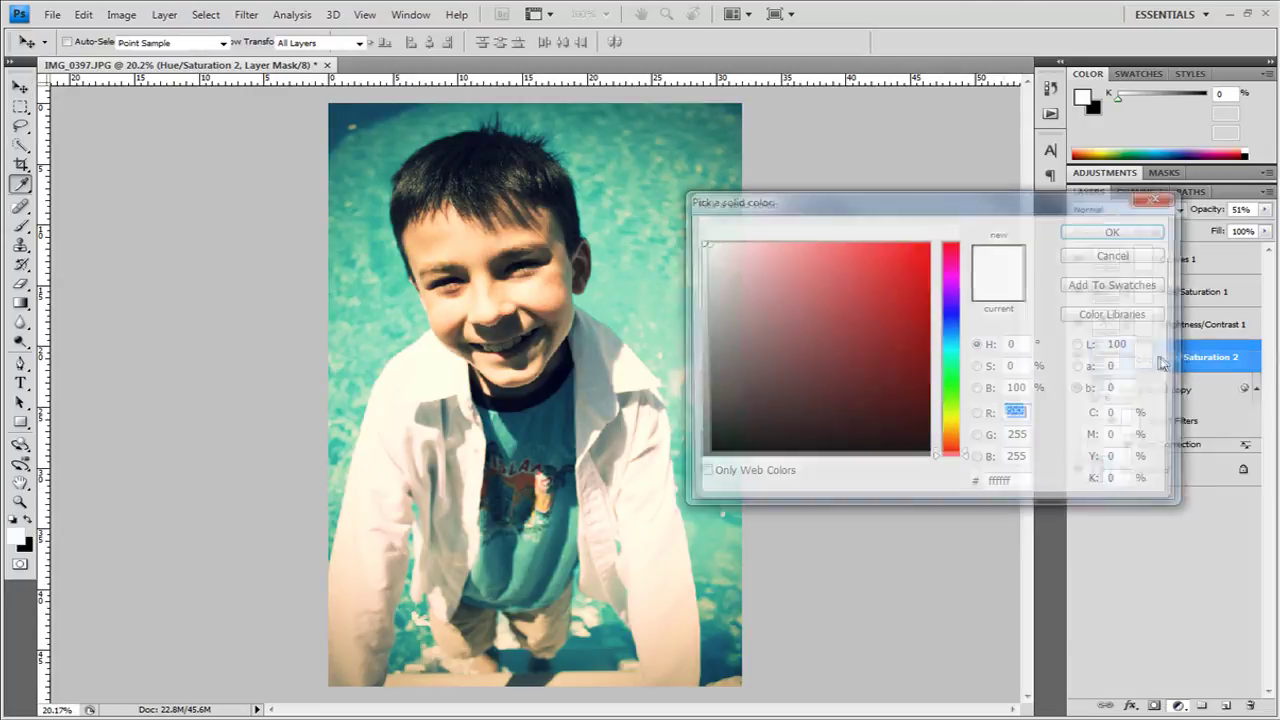
left_click(950, 272)
left_click_drag(950, 272, 943, 220)
left_click(1112, 233)
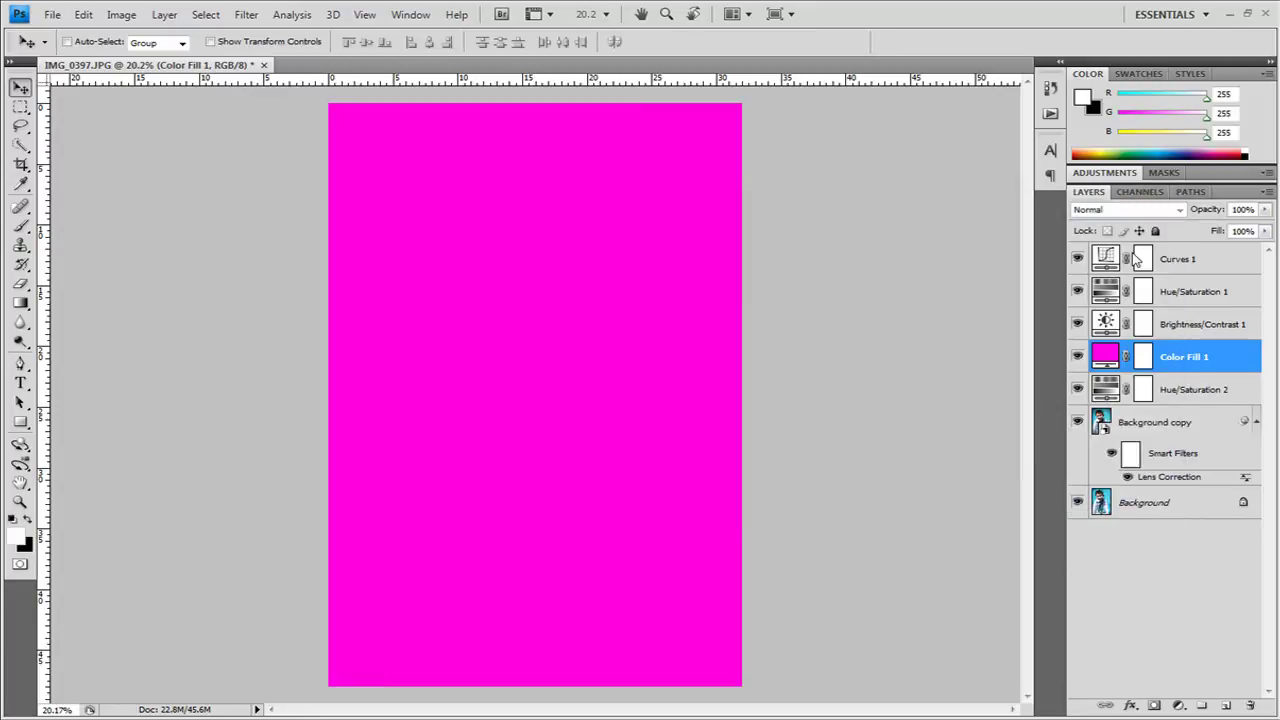
left_click_drag(1200, 210, 1121, 210)
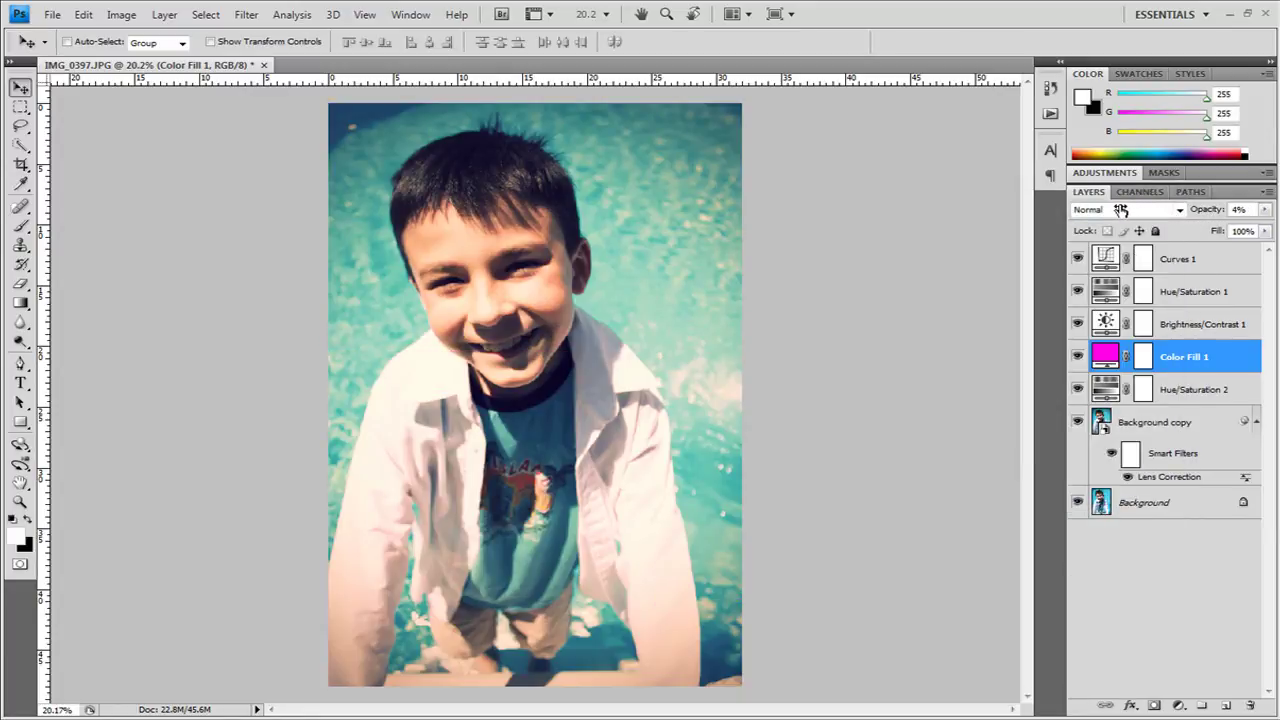